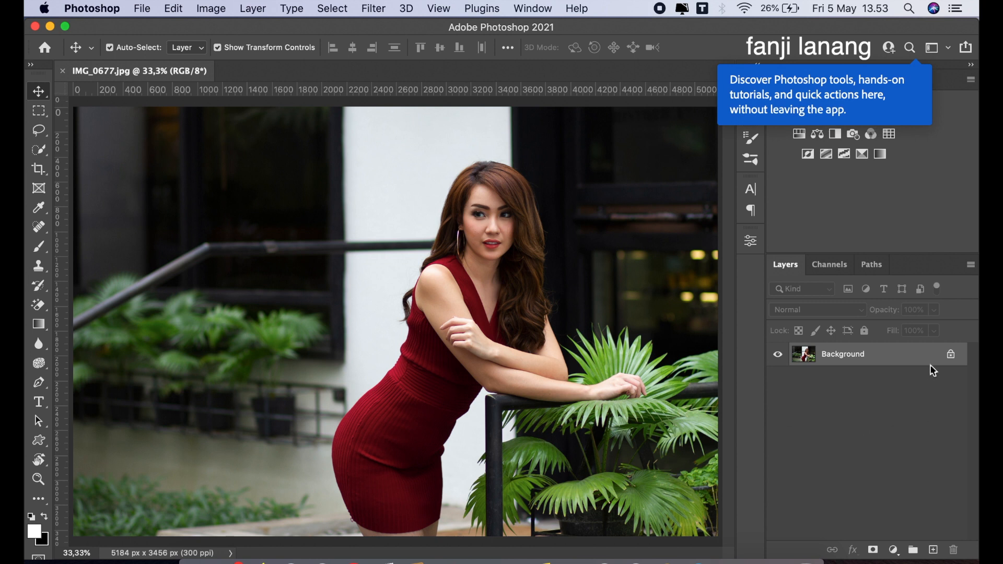
- Duplicate the Background layer and open the copy in the Camera Raw filter
left_click_drag(932, 362, 932, 550)
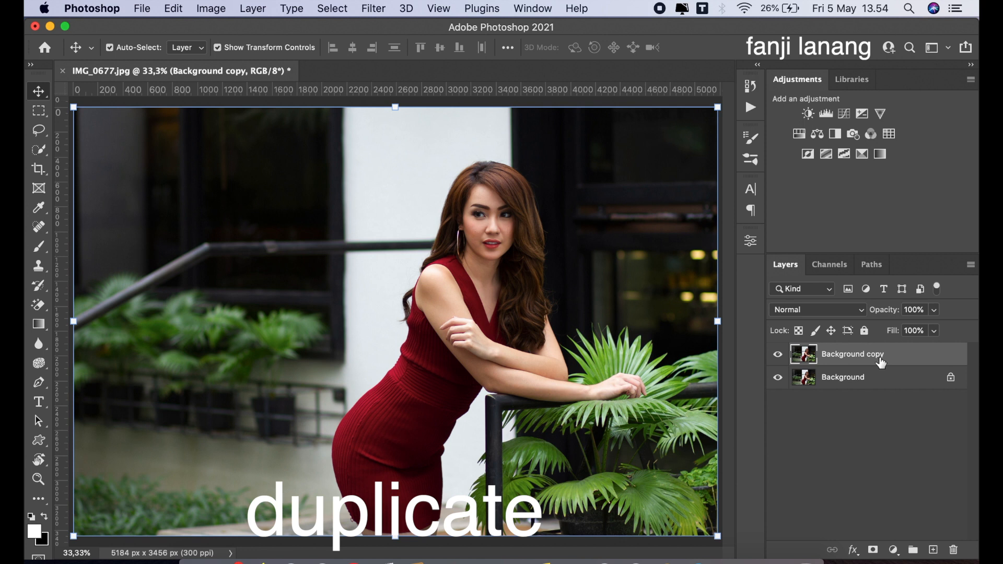
left_click(369, 9)
left_click(412, 126)
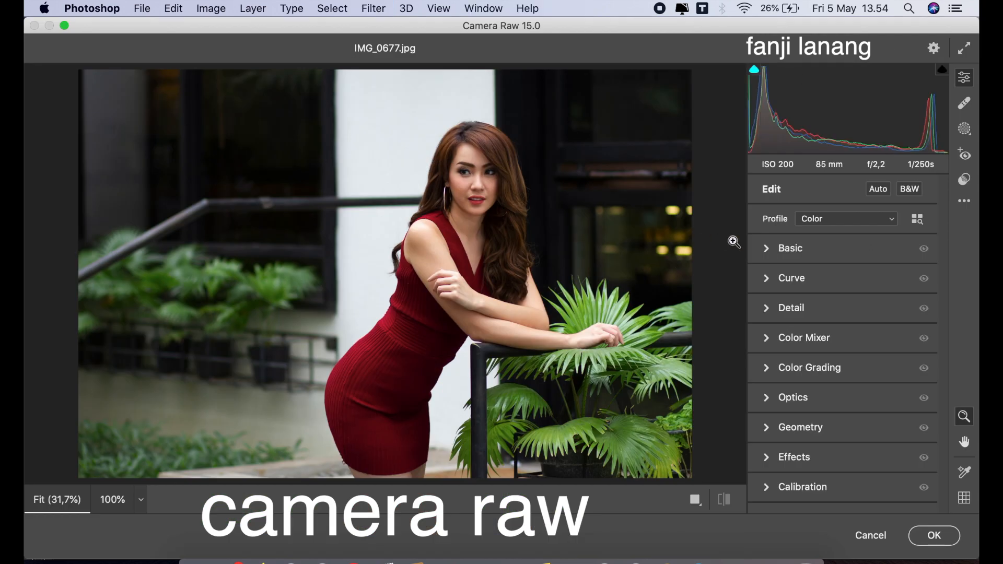
- Set the Basic tone values to Highlights -16, Shadows +65 and Blacks -49, and compare with the original
left_click(766, 250)
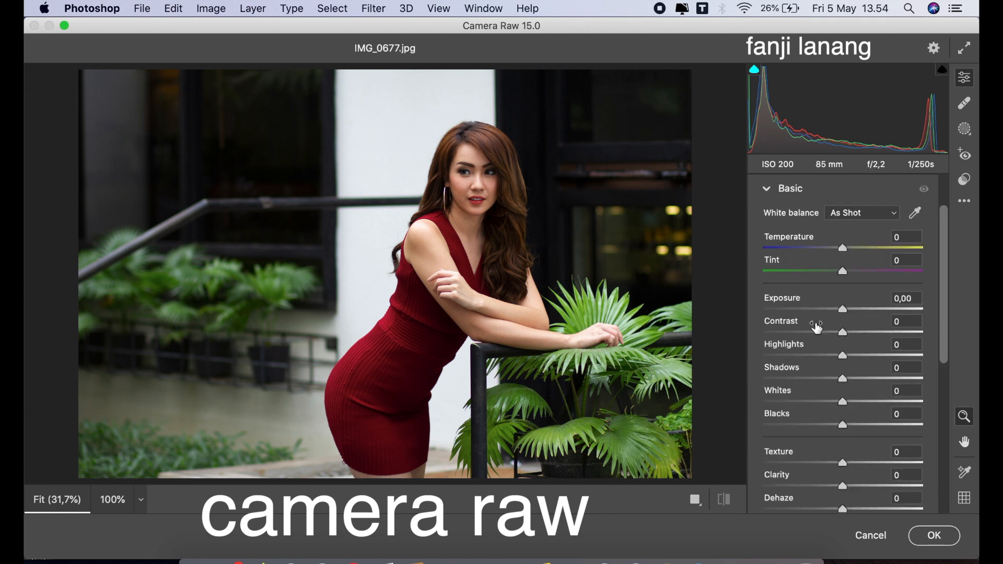
left_click(831, 355)
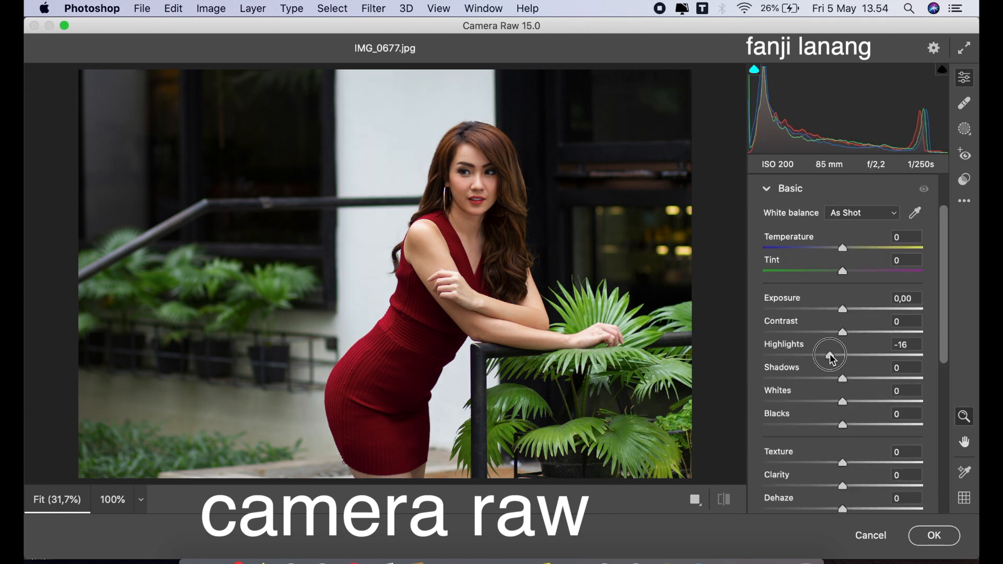
left_click_drag(847, 380, 913, 392)
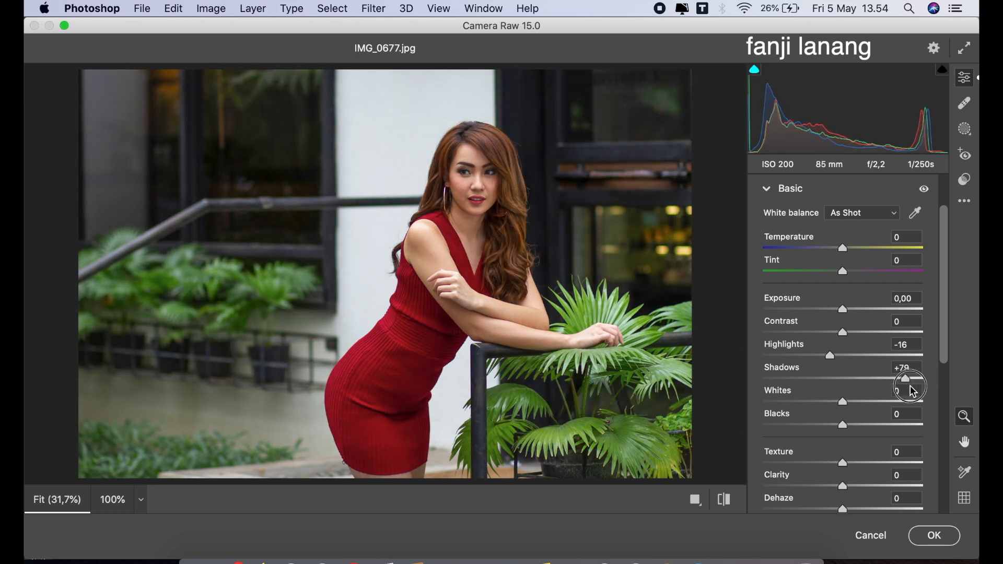
mouse_move(793, 429)
left_mouse_down()
mouse_move(737, 421)
mouse_move(814, 423)
mouse_move(803, 441)
left_mouse_up()
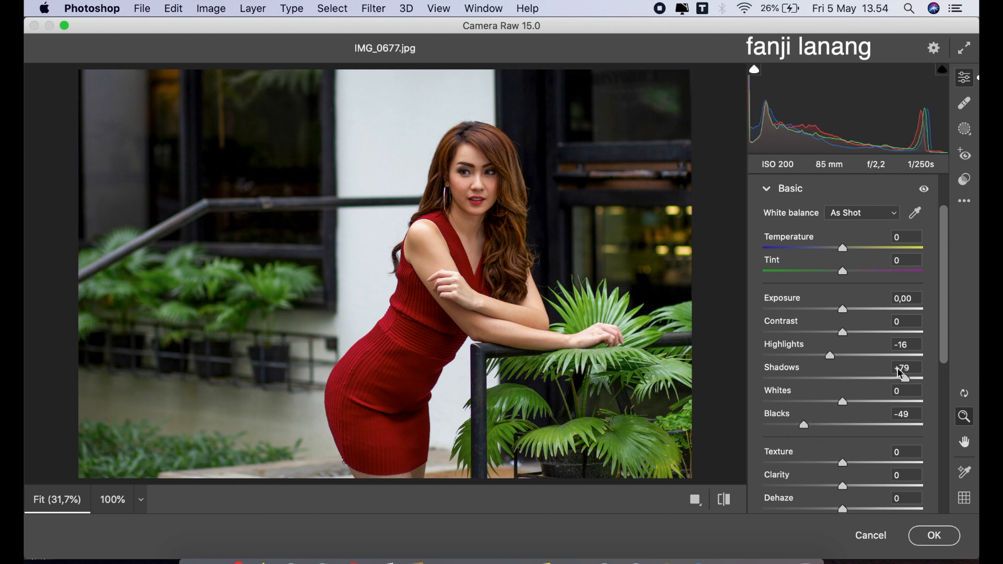
left_click_drag(906, 378, 900, 415)
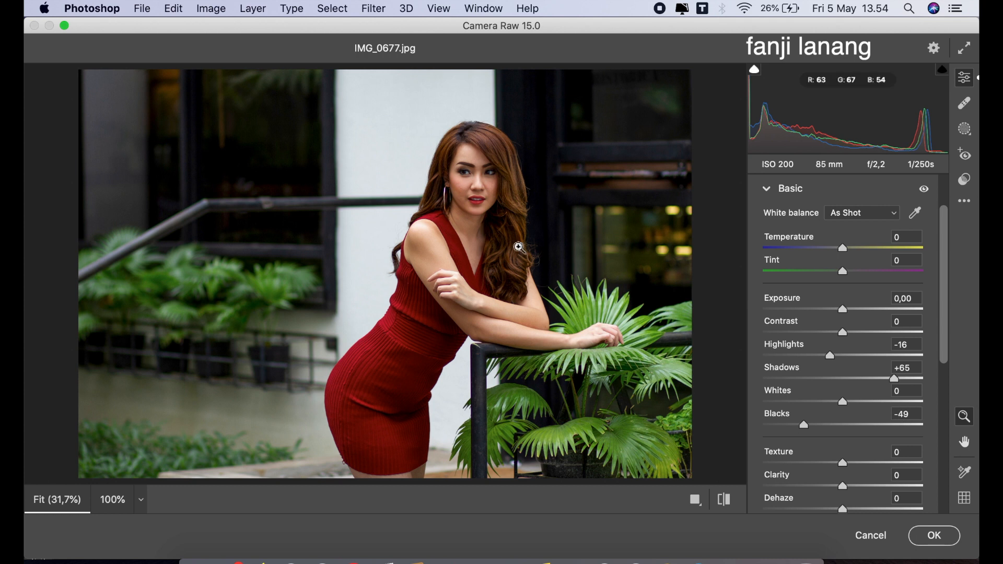
left_click(721, 501)
left_click(721, 502)
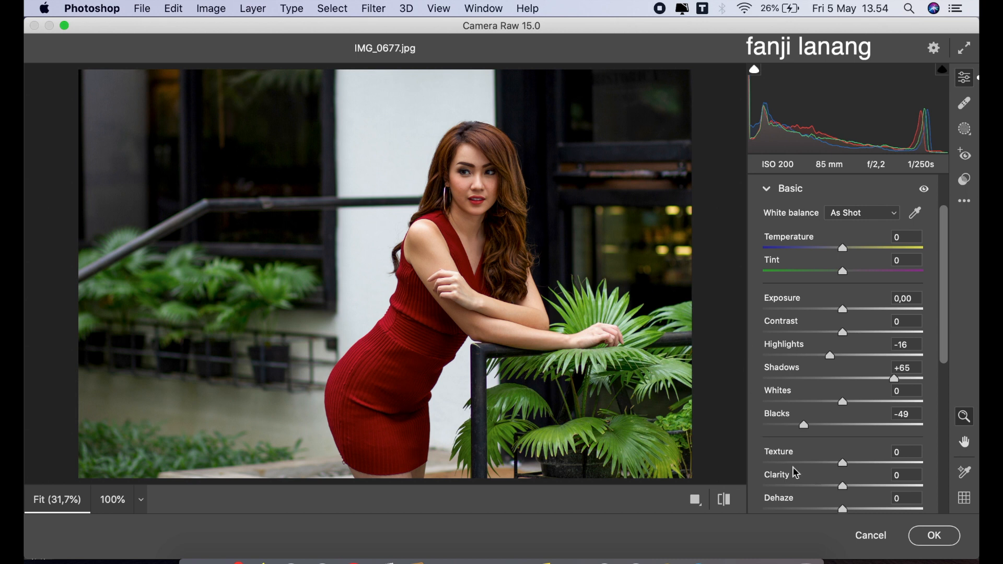
- Set Texture to -15 and Clarity to +9, then check the before and after views
left_click_drag(842, 463, 851, 493)
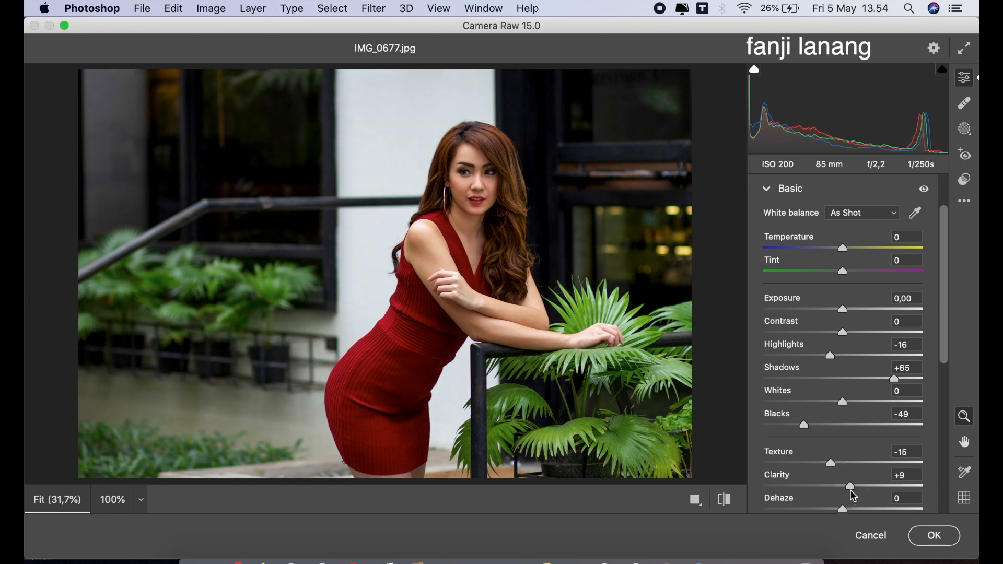
left_click(723, 501)
left_click(724, 502)
left_click(771, 197)
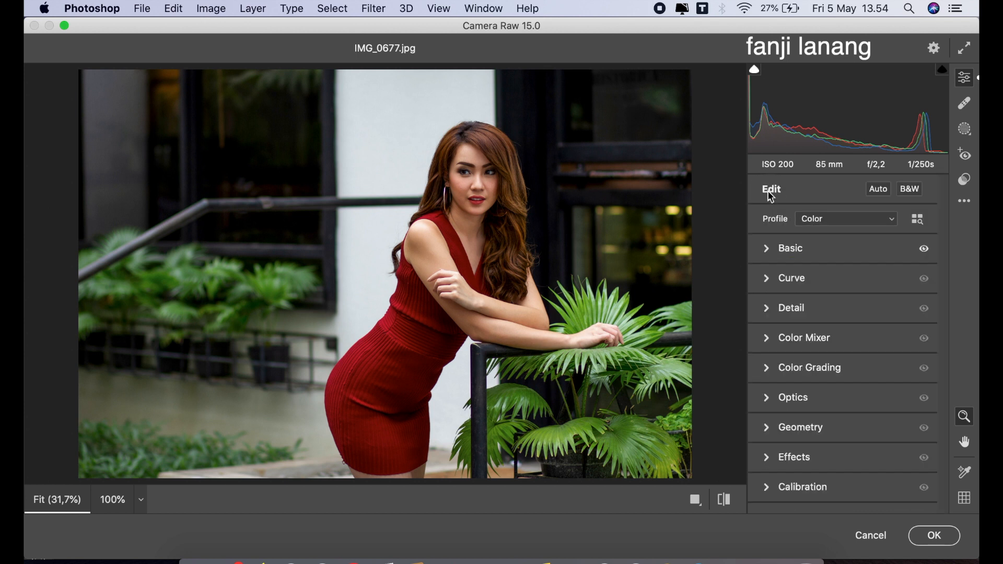
- Shift the foliage hues toward a cooler, deeper green with the Color Mixer's HSL hue adjustments
left_click(768, 339)
left_click(771, 267)
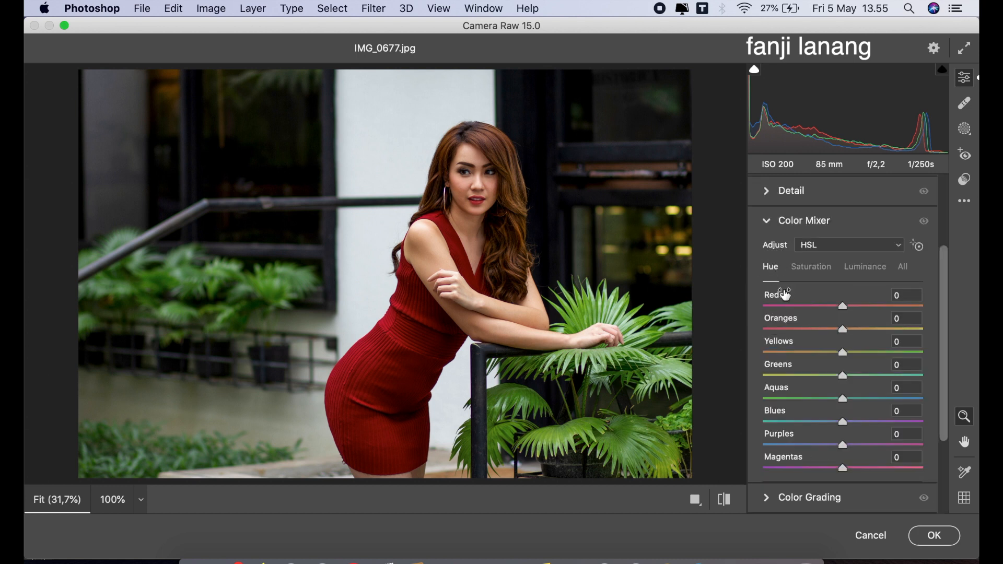
left_click_drag(841, 352, 831, 421)
- Lower the Greens saturation in the Color Mixer to about -19
left_click(820, 274)
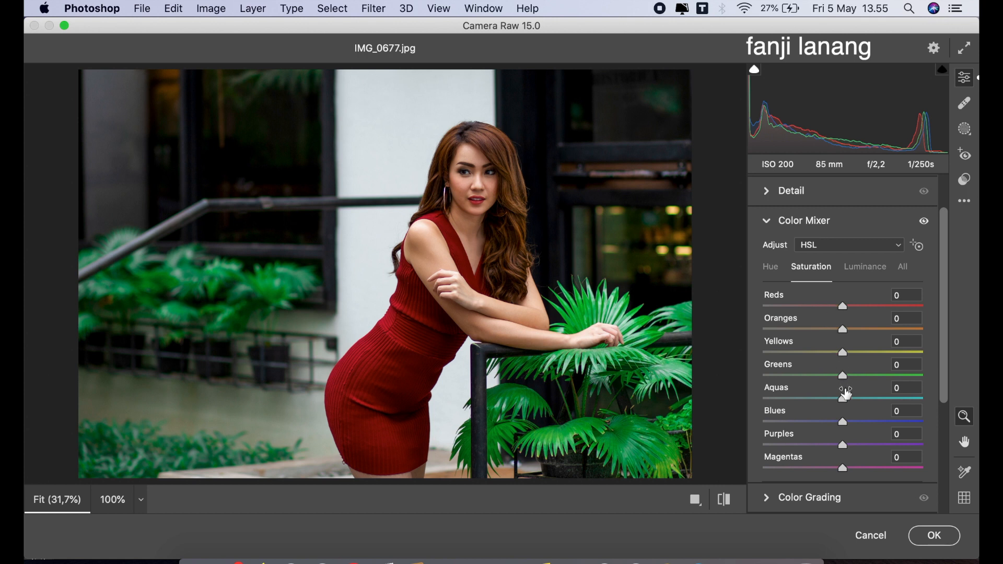
left_click(828, 377)
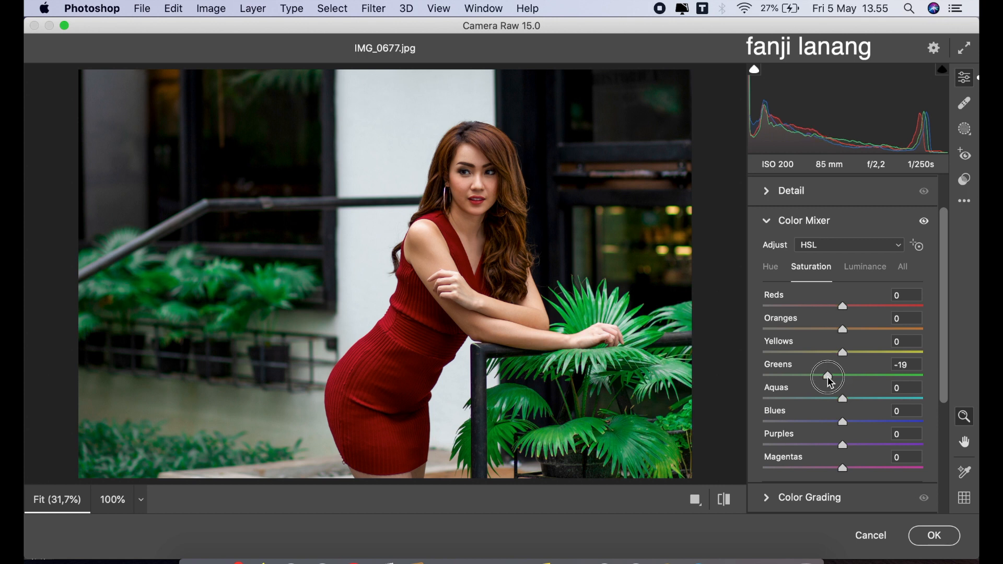
left_click_drag(830, 383, 829, 391)
- Set the Color Mixer luminance to +20 for Oranges and -20 for Greens, and compare with the original
left_click(863, 269)
left_click(857, 330)
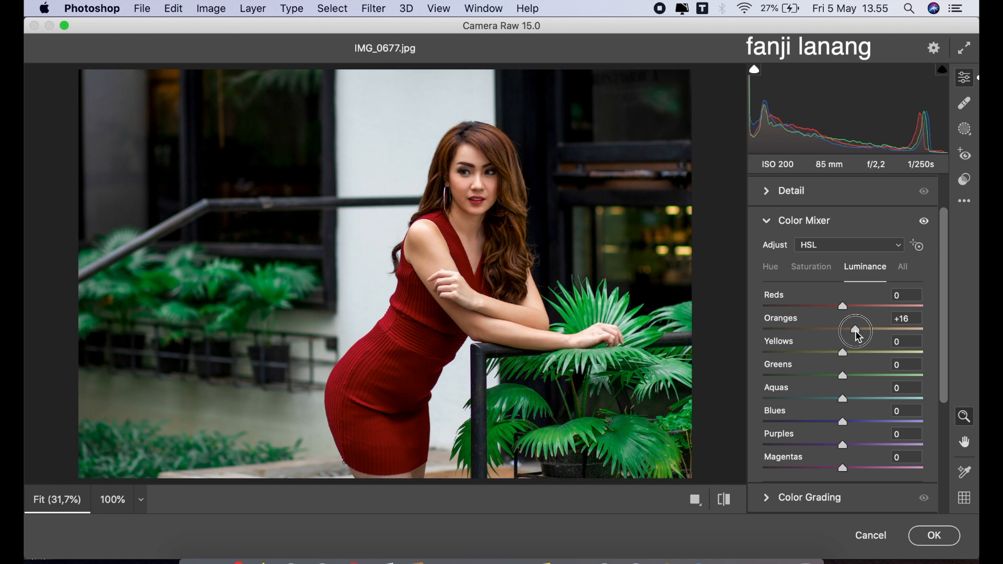
left_click_drag(858, 337, 828, 378)
left_click(829, 376)
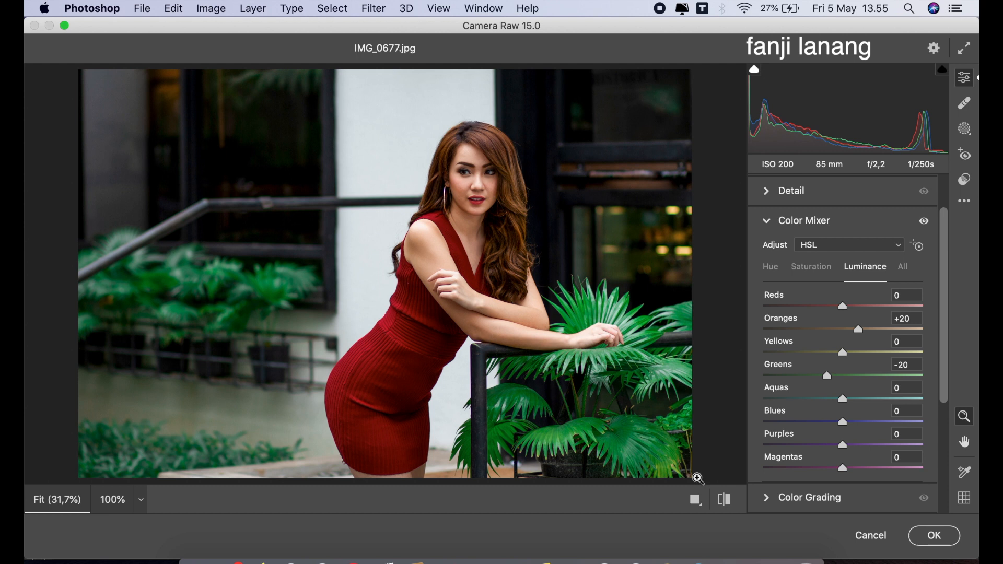
left_click(724, 502)
left_click(724, 502)
left_click(772, 222)
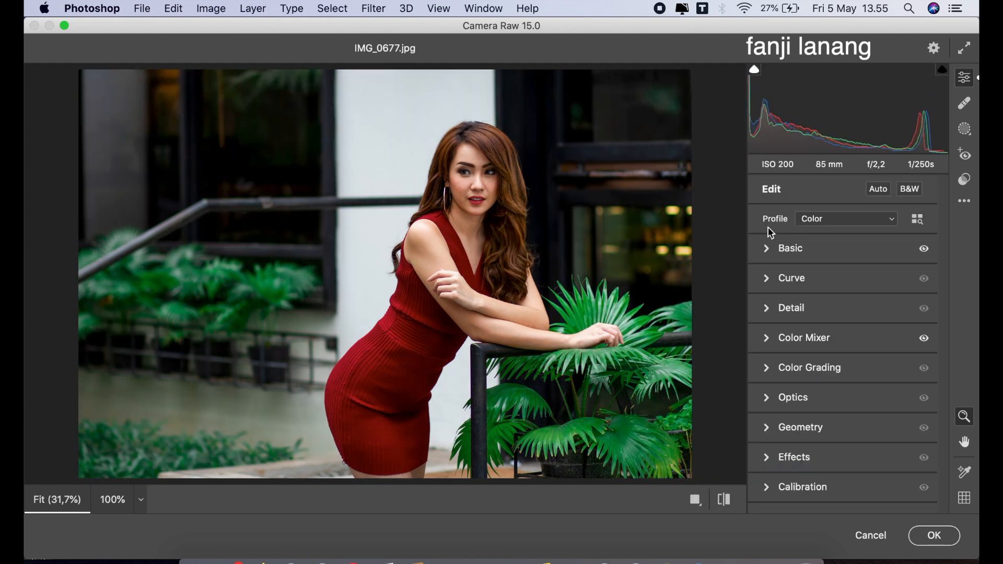
- Darken the photo's edges with an Optics vignette of -60
left_click(779, 403)
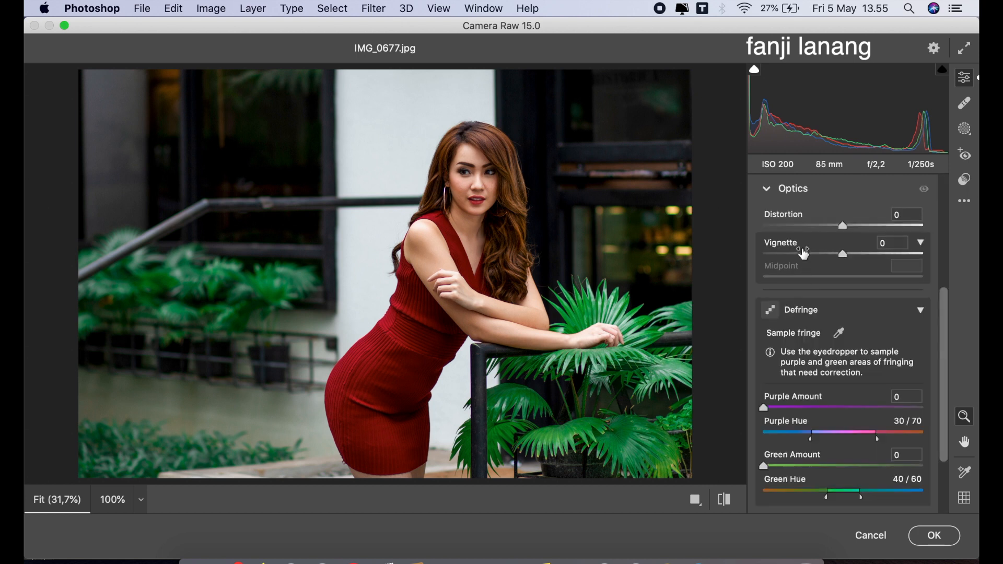
left_click_drag(812, 255, 796, 273)
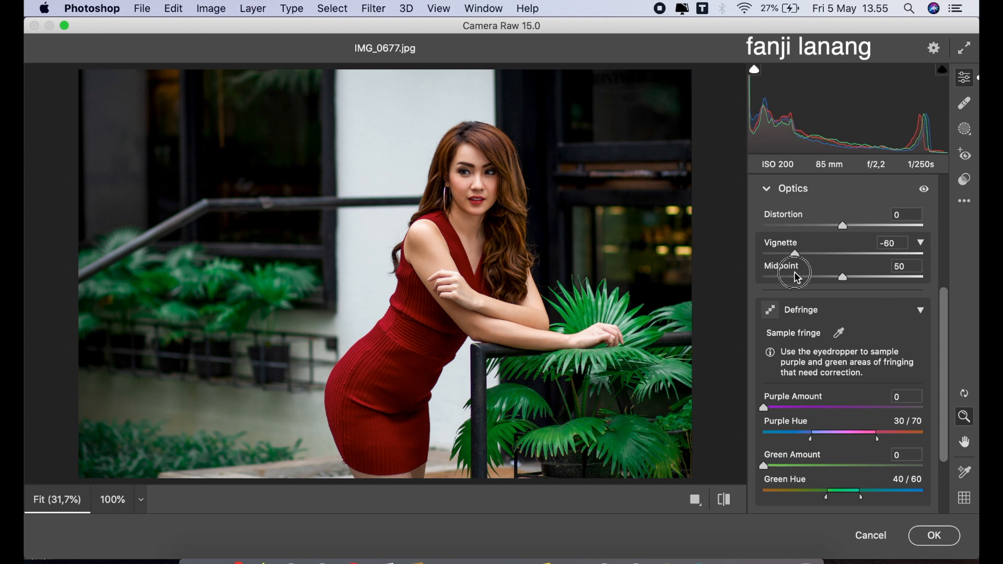
left_click(771, 190)
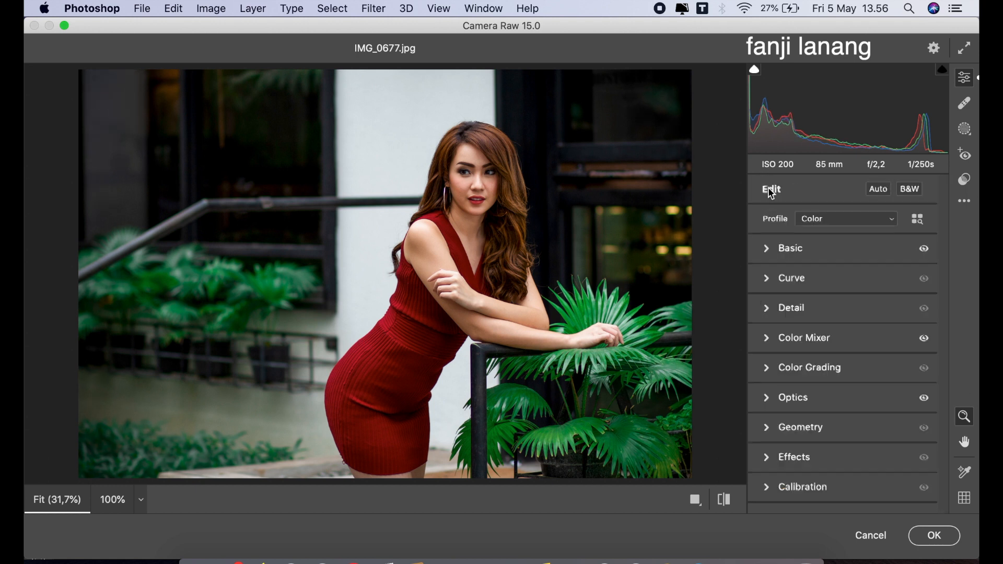
- Calibrate the primary hues to Red +40, Green +40 and Blue -25
left_click(770, 488)
left_click(865, 338)
left_click_drag(862, 335, 867, 343)
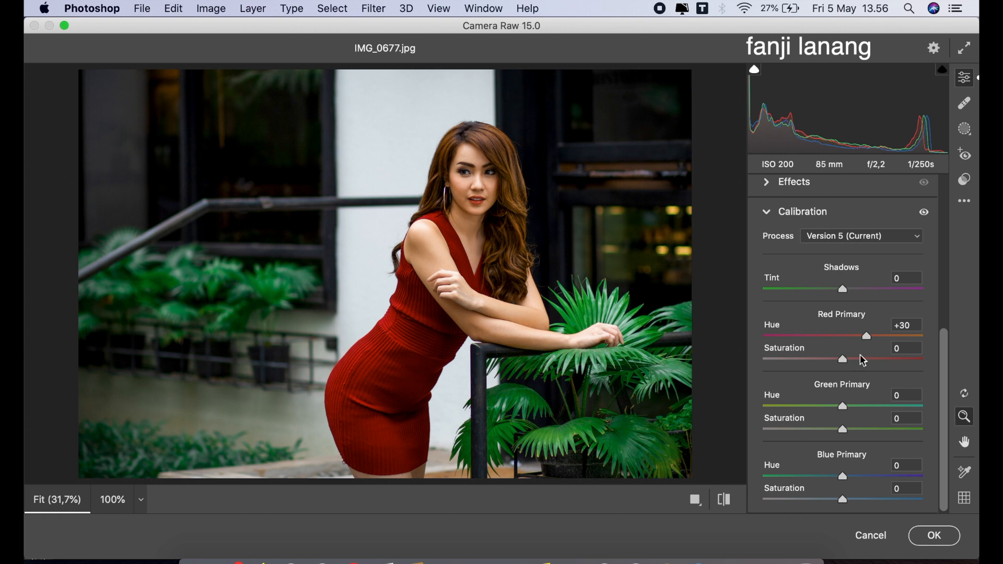
left_click(826, 476)
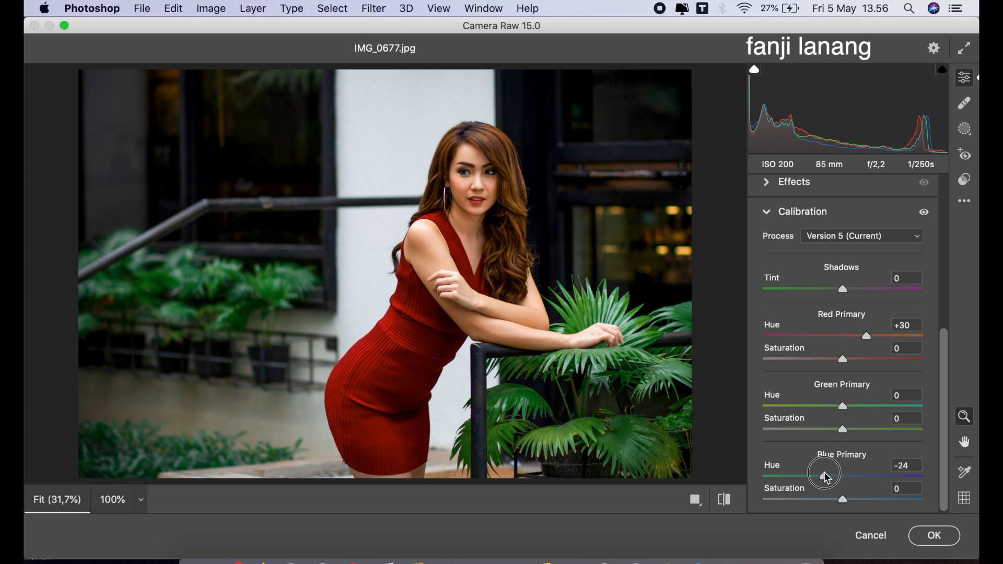
left_click_drag(826, 477, 824, 479)
left_click(832, 409)
left_click_drag(832, 408, 876, 408)
left_click_drag(875, 337, 876, 338)
- Apply the Camera Raw edits and compare the graded Background copy with the original photo
left_click(726, 501)
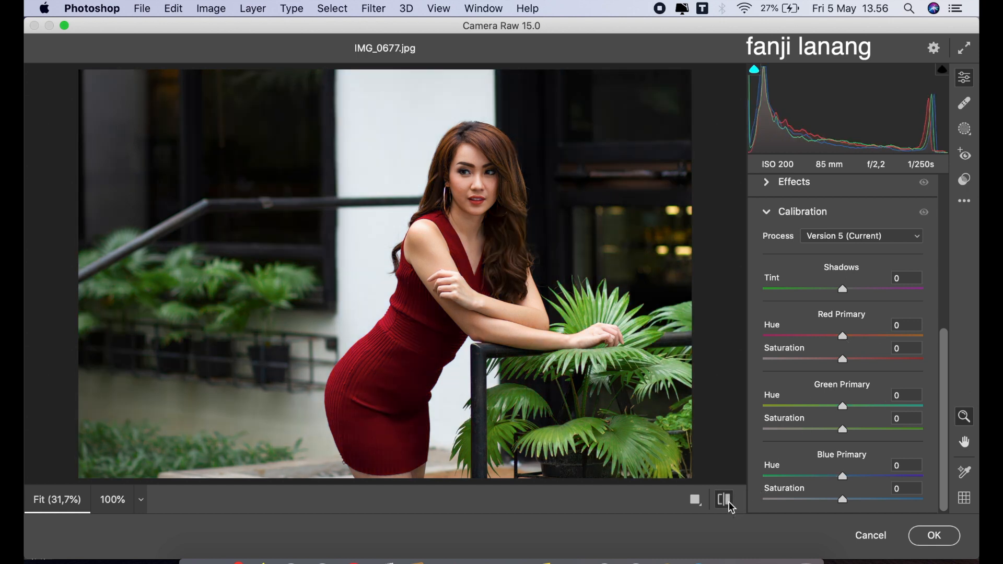
left_click(726, 500)
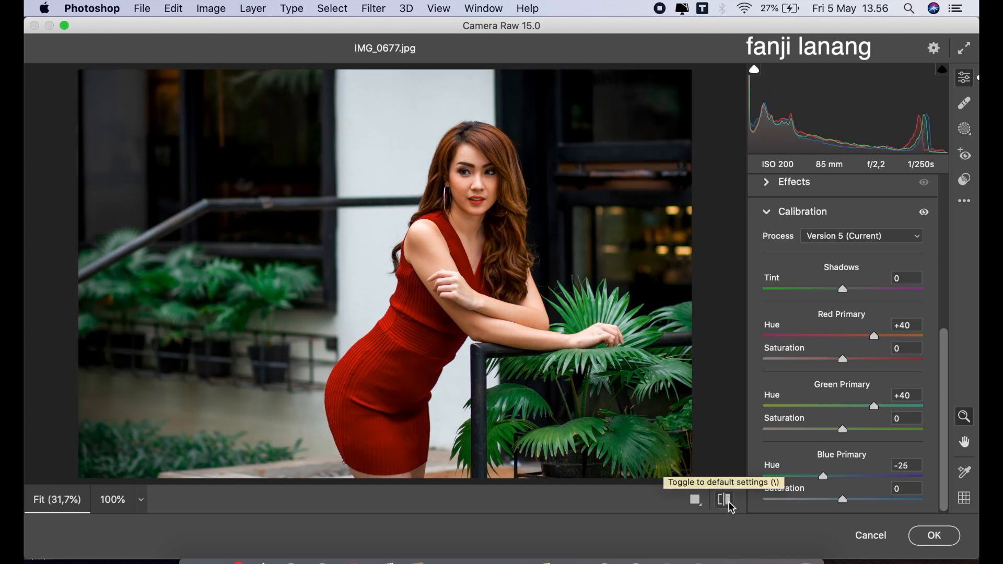
left_click(933, 536)
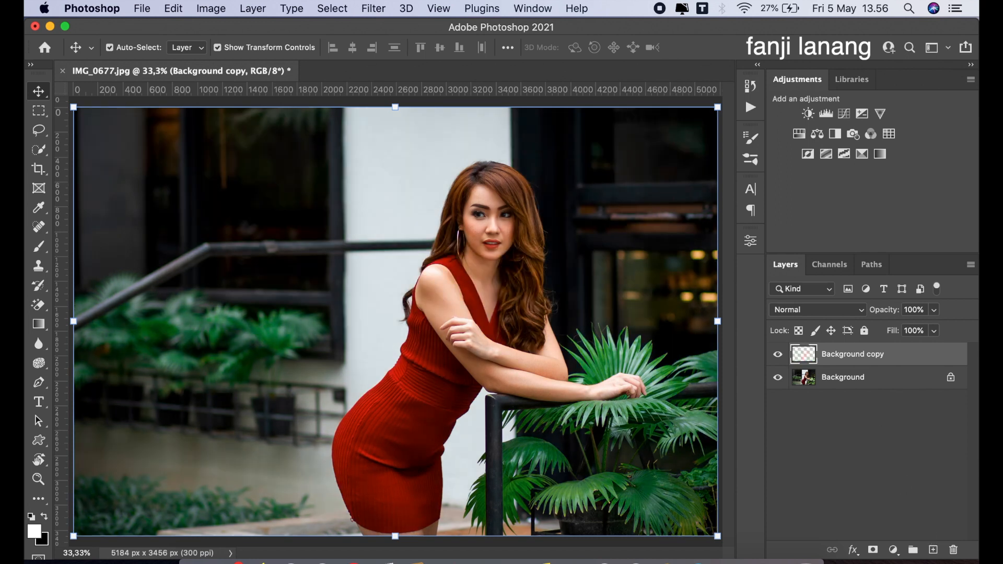
left_click(777, 356)
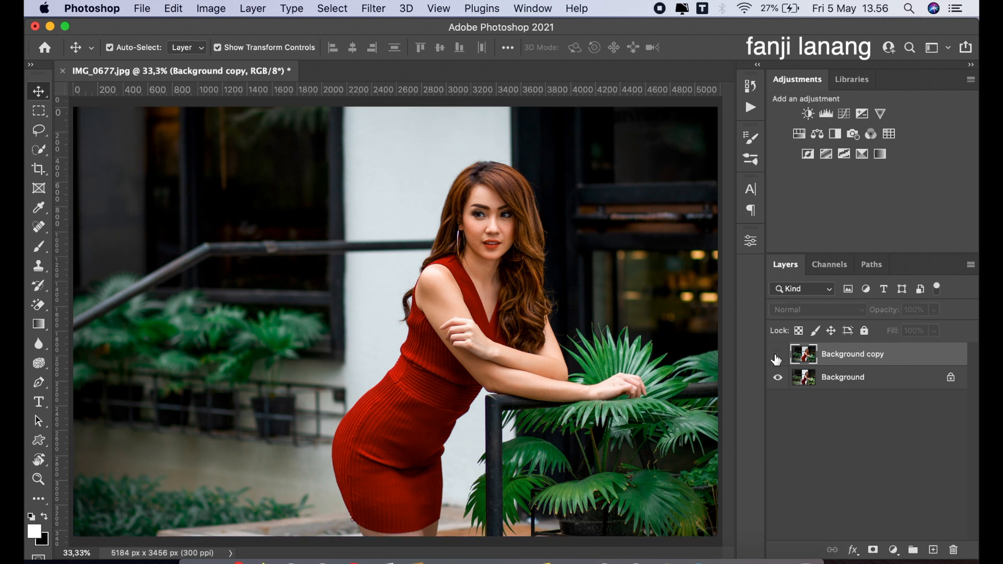
left_click(778, 355)
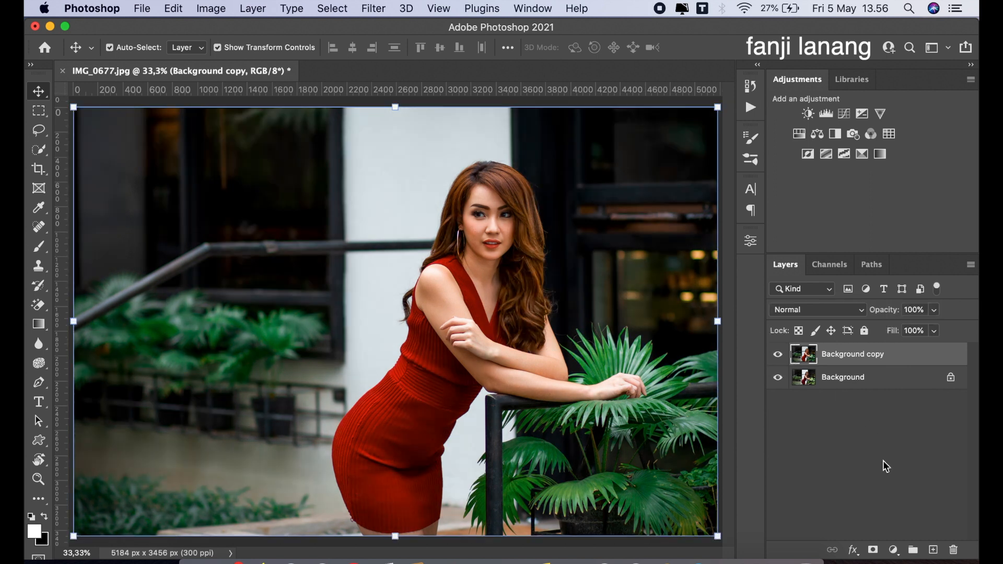
- Add a new layer and stamp the white 400 px signature brush in the photo's lower-left corner
left_click(933, 549)
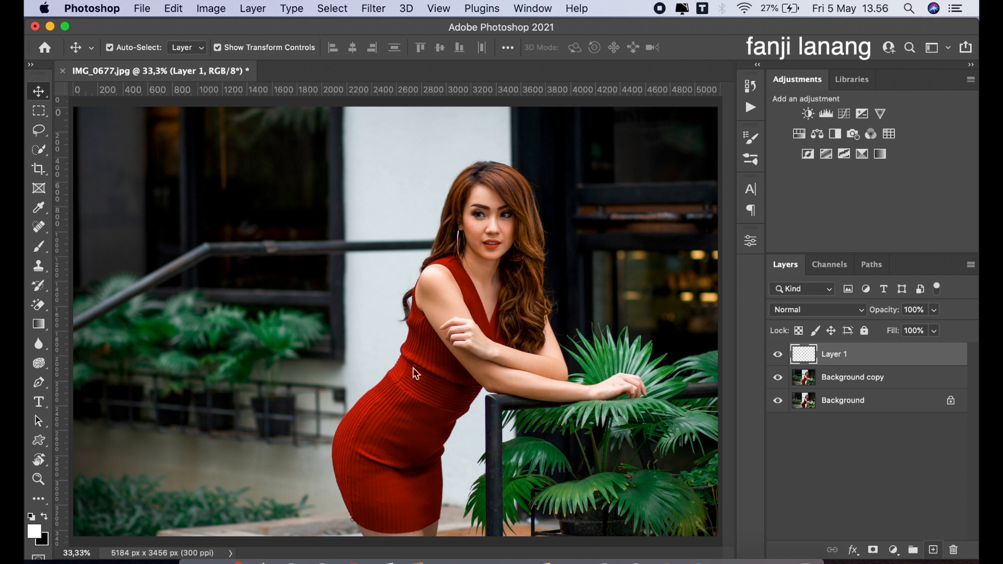
left_click(39, 249)
left_click(132, 47)
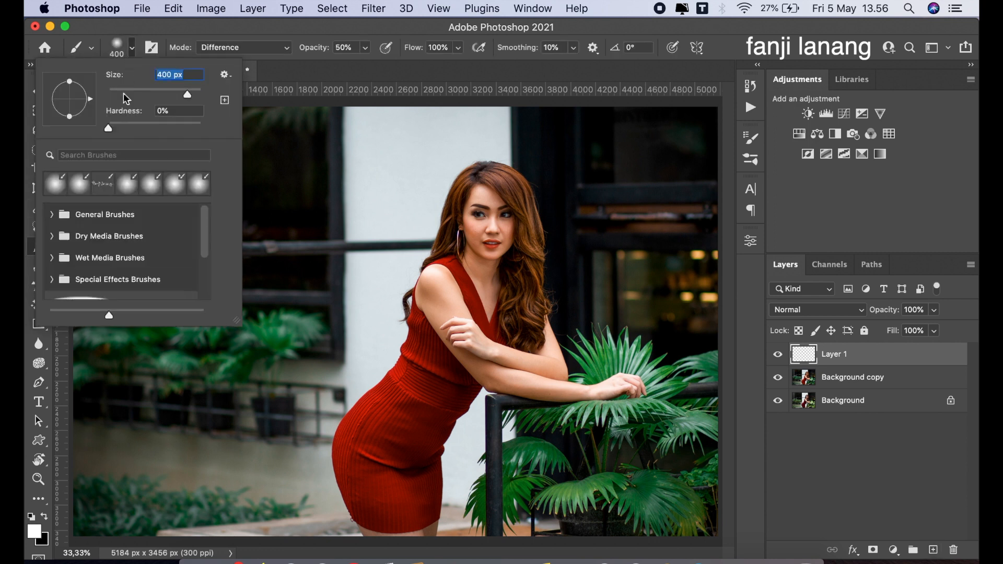
left_click(105, 186)
left_click(311, 71)
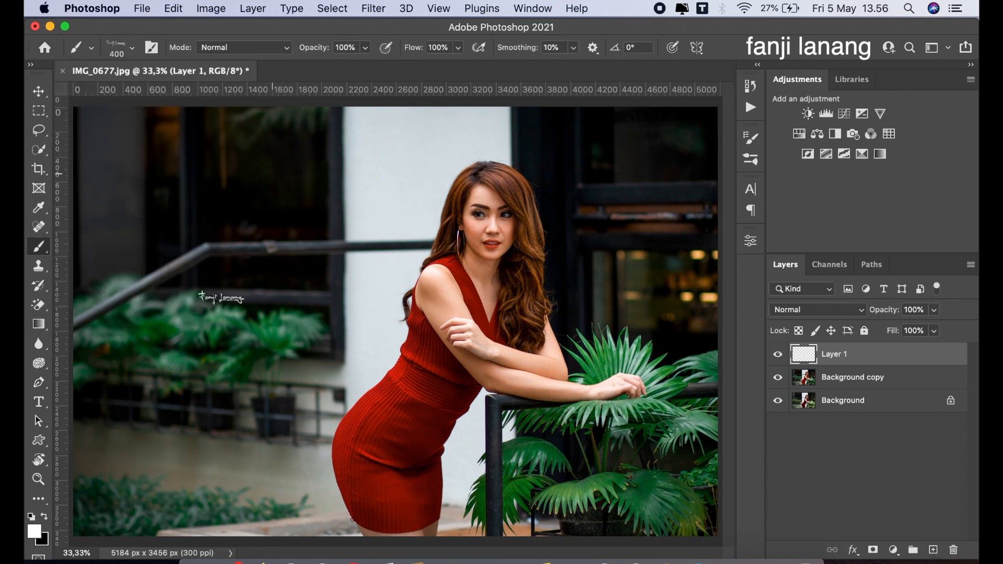
left_click(111, 513)
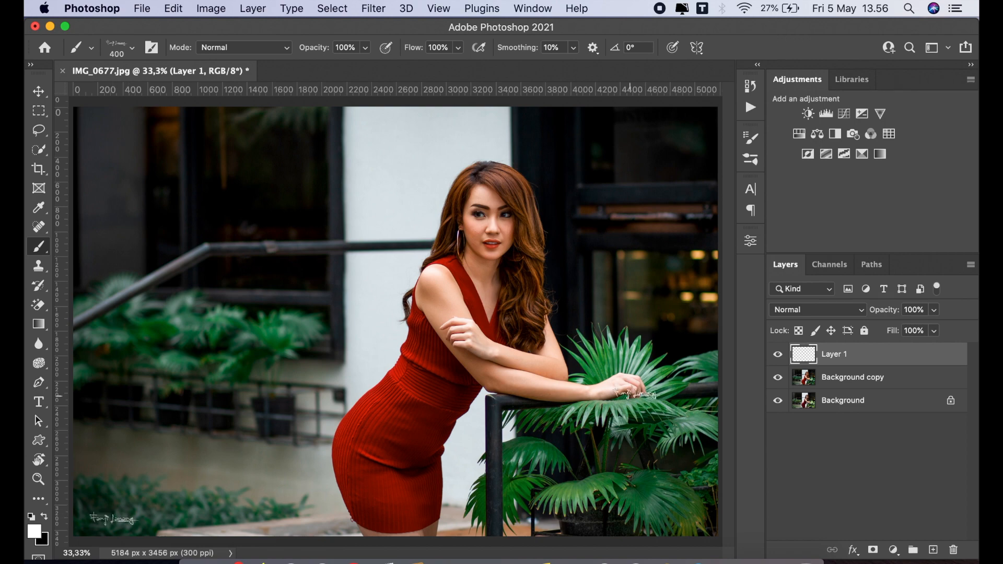